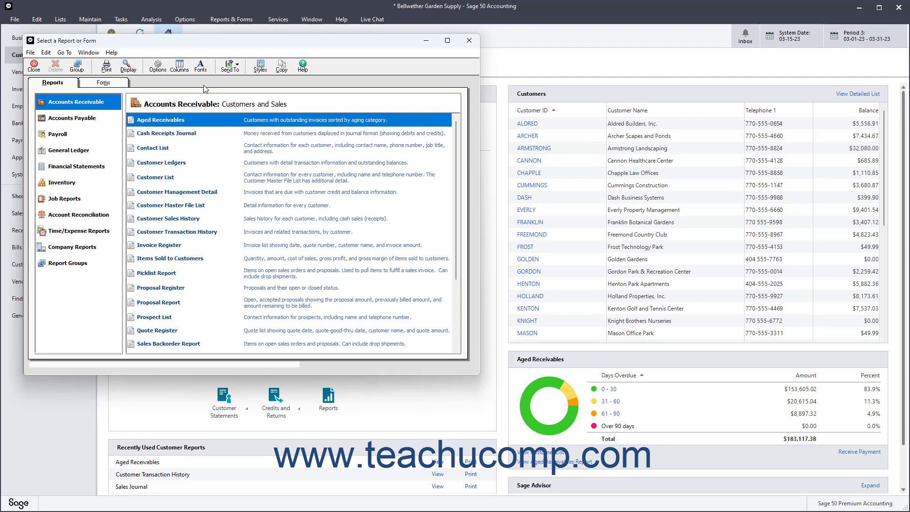
Browse the Payroll reports, then return to the Accounts Receivable reports.
{"action": "left_click", "coordinate": [53, 131]}
{"action": "left_click", "coordinate": [64, 120]}
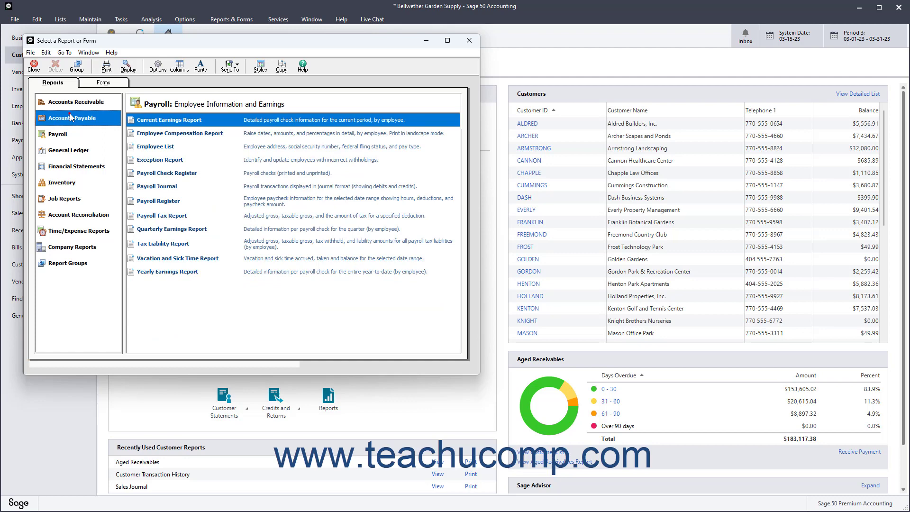
{"action": "left_click", "coordinate": [78, 102]}
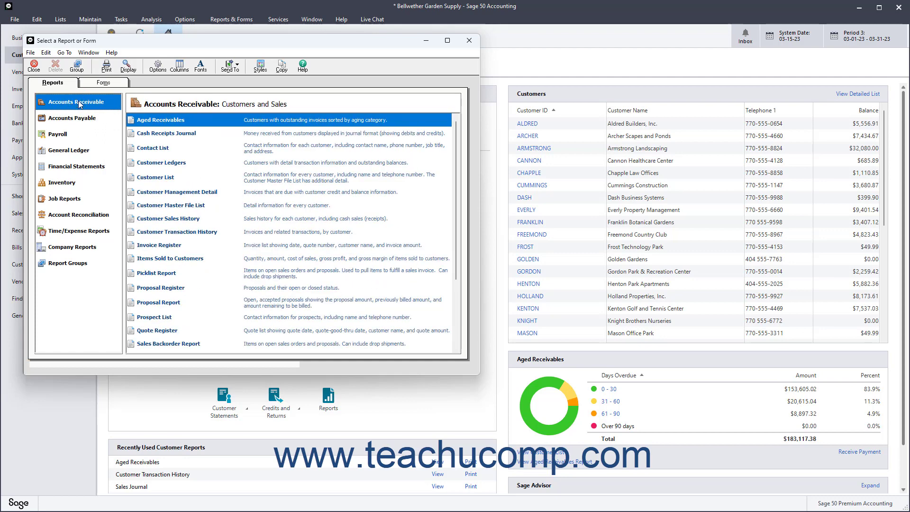
Start a new report group and narrow its report index to Financial Statements.
{"action": "left_click", "coordinate": [78, 66]}
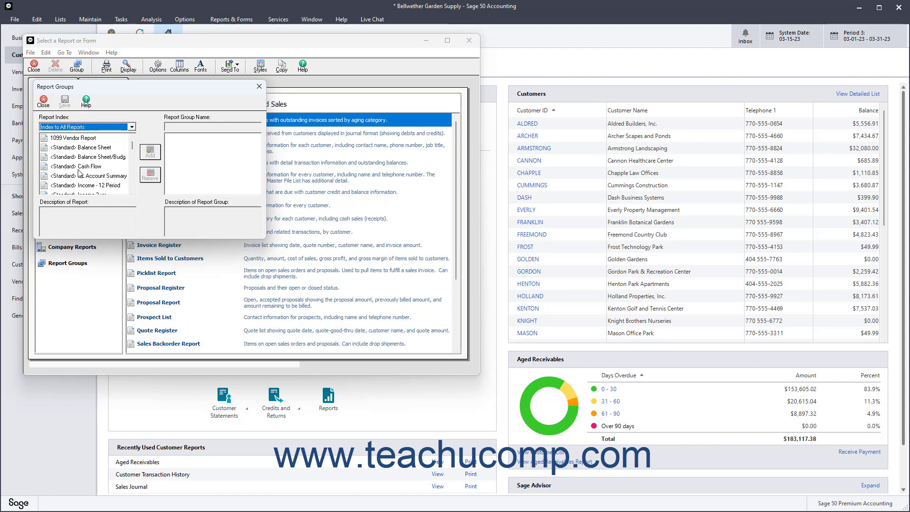
{"action": "scroll", "coordinate": [79, 173], "scroll_direction": "down", "scroll_amount": 3}
{"action": "scroll", "coordinate": [80, 173], "scroll_direction": "down", "scroll_amount": 3}
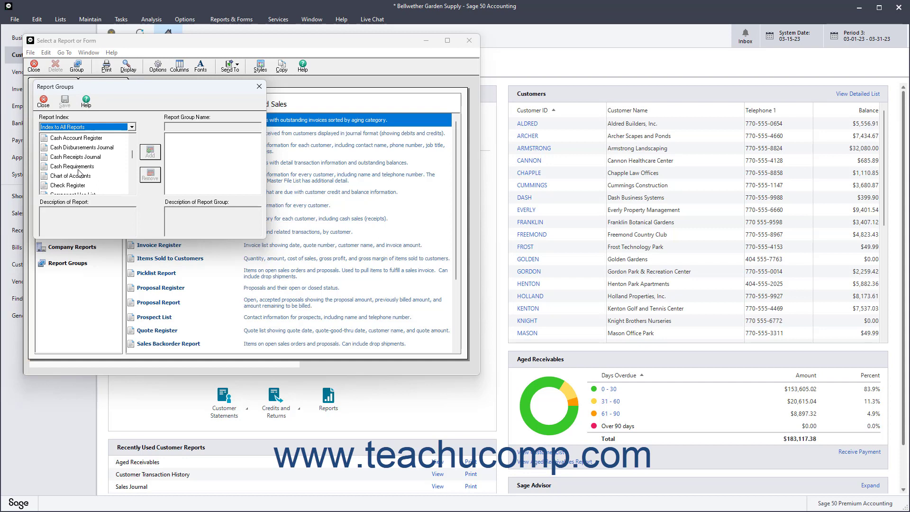
{"action": "scroll", "coordinate": [79, 173], "scroll_direction": "down", "scroll_amount": 9}
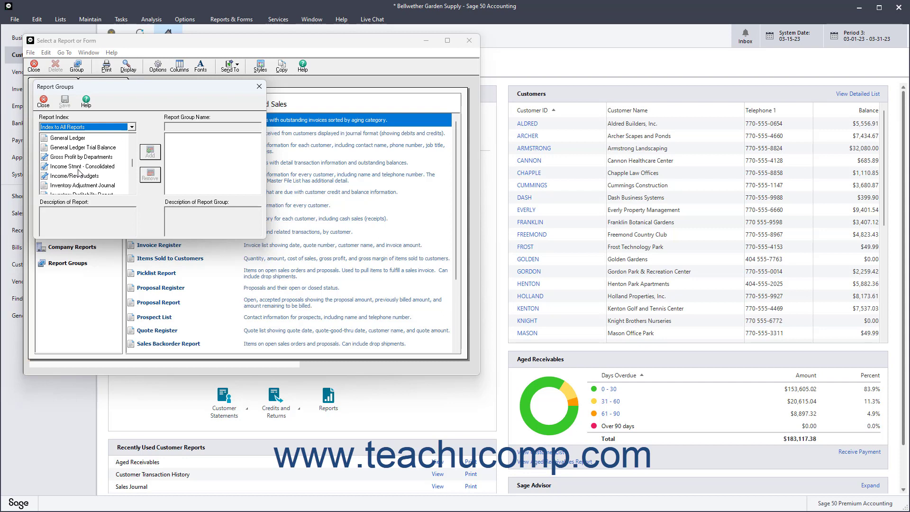
{"action": "left_click", "coordinate": [133, 127]}
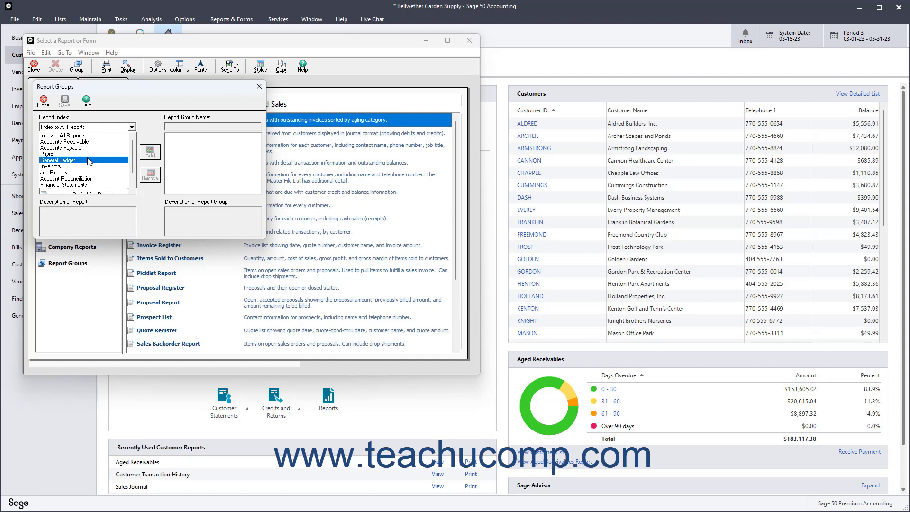
{"action": "left_click", "coordinate": [94, 184]}
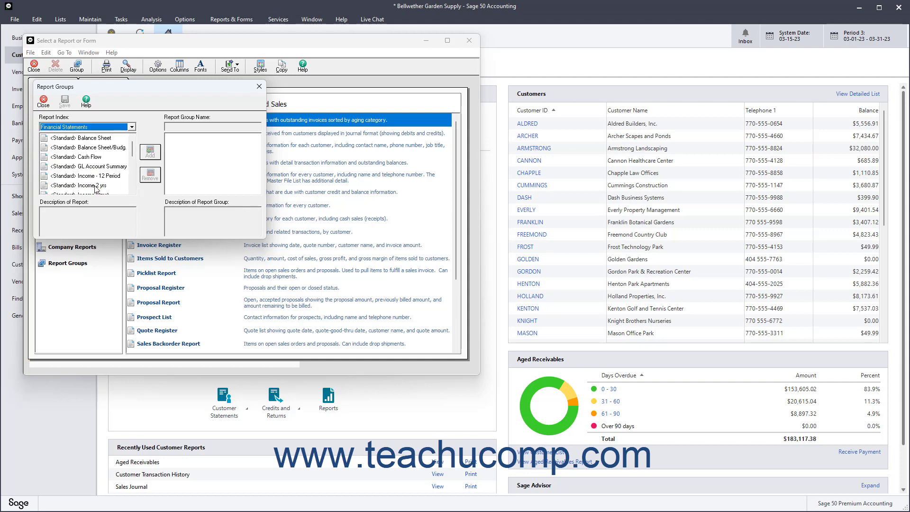
Add the Standard Balance Sheet and Standard Income Stmnt to the new group.
{"action": "left_click", "coordinate": [99, 138]}
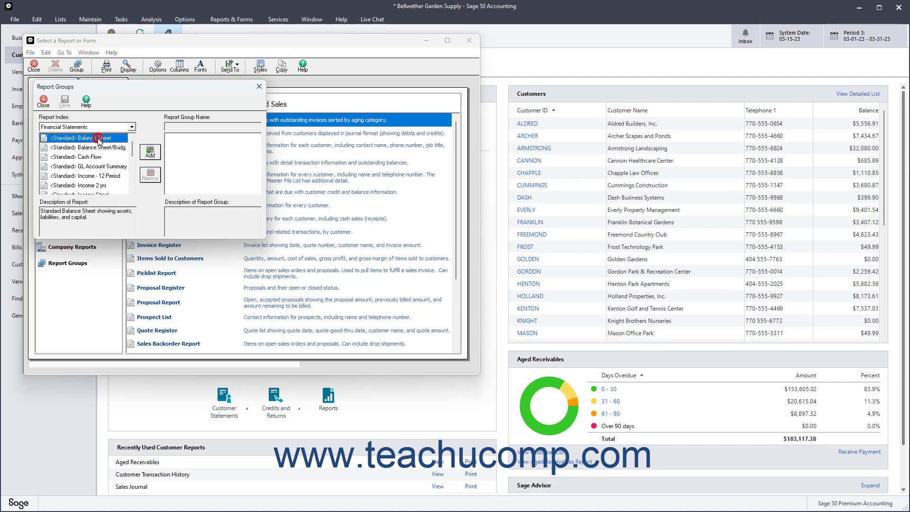
{"action": "left_click", "coordinate": [150, 153]}
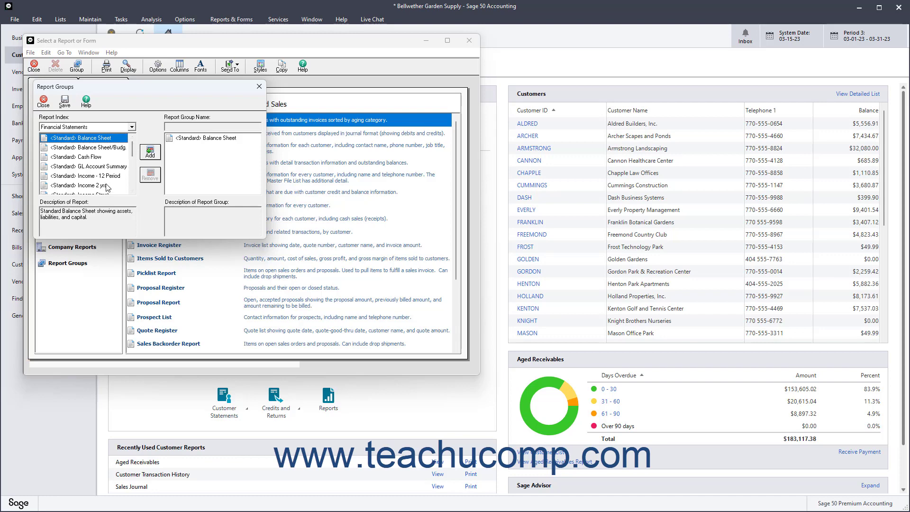
{"action": "scroll", "coordinate": [107, 187], "scroll_direction": "down", "scroll_amount": 1}
{"action": "left_click", "coordinate": [105, 168]}
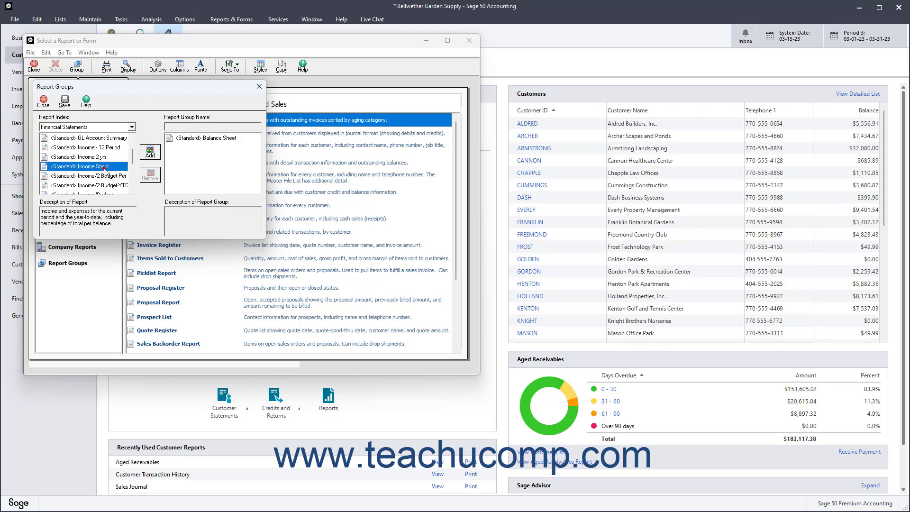
{"action": "left_click", "coordinate": [148, 157]}
Add the Standard Cash Flow report, then remove it from the group again.
{"action": "scroll", "coordinate": [110, 161], "scroll_direction": "down", "scroll_amount": 2}
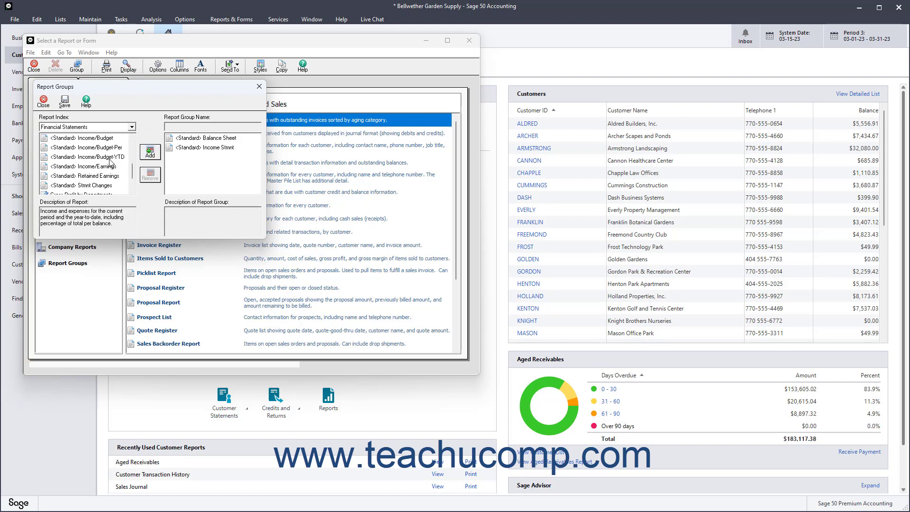
{"action": "scroll", "coordinate": [109, 167], "scroll_direction": "up", "scroll_amount": 3}
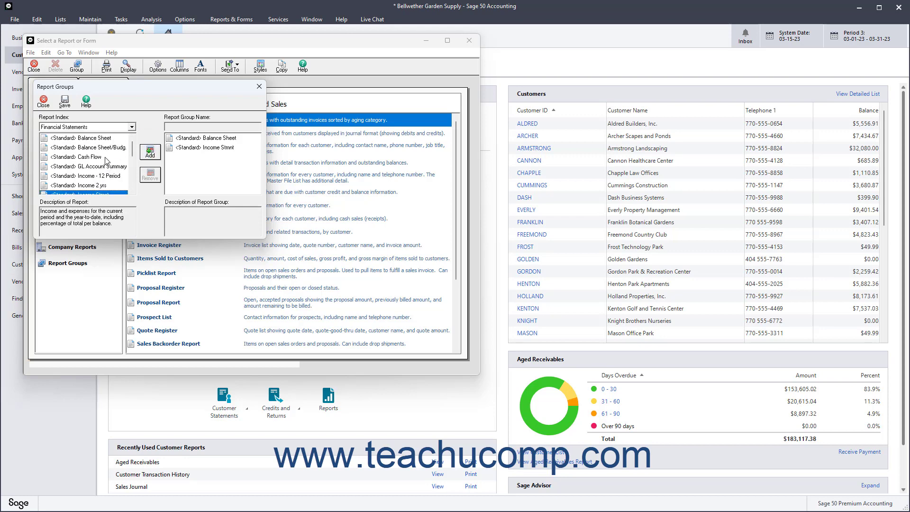
{"action": "left_click", "coordinate": [106, 157]}
{"action": "left_click", "coordinate": [148, 154]}
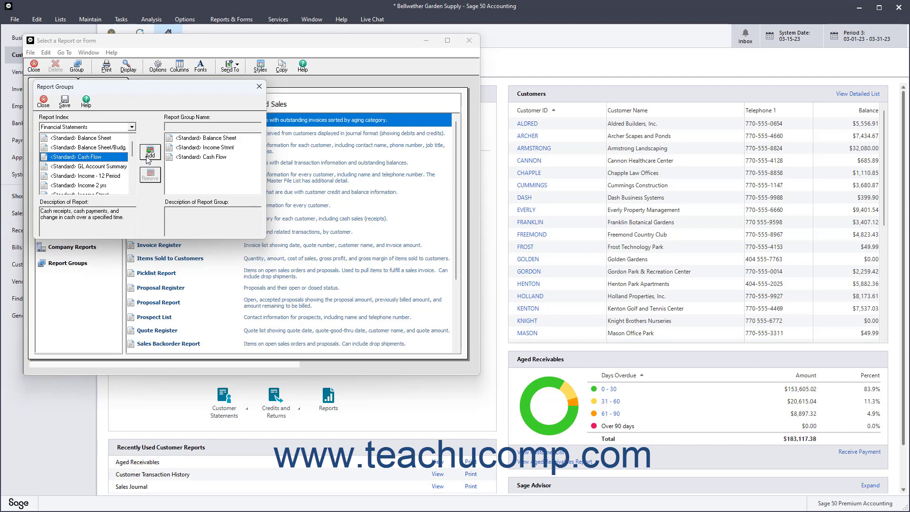
{"action": "left_click", "coordinate": [198, 159]}
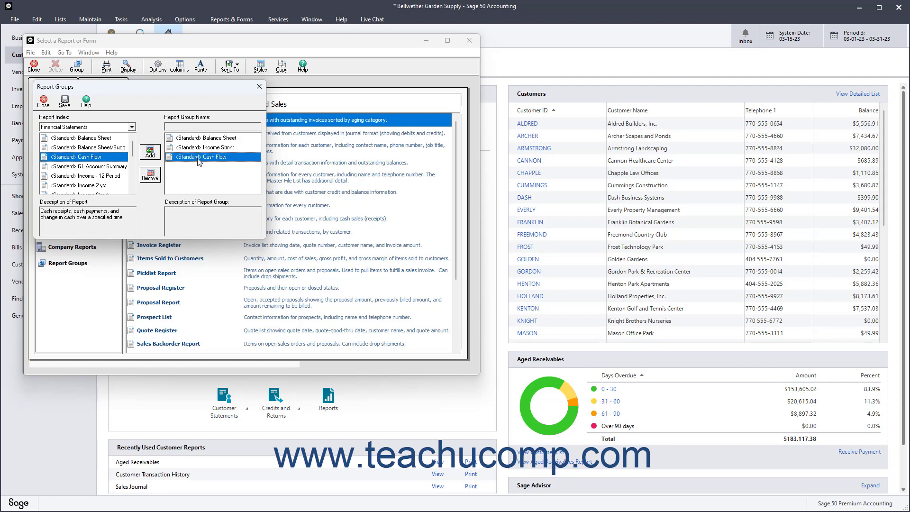
{"action": "left_click", "coordinate": [150, 175]}
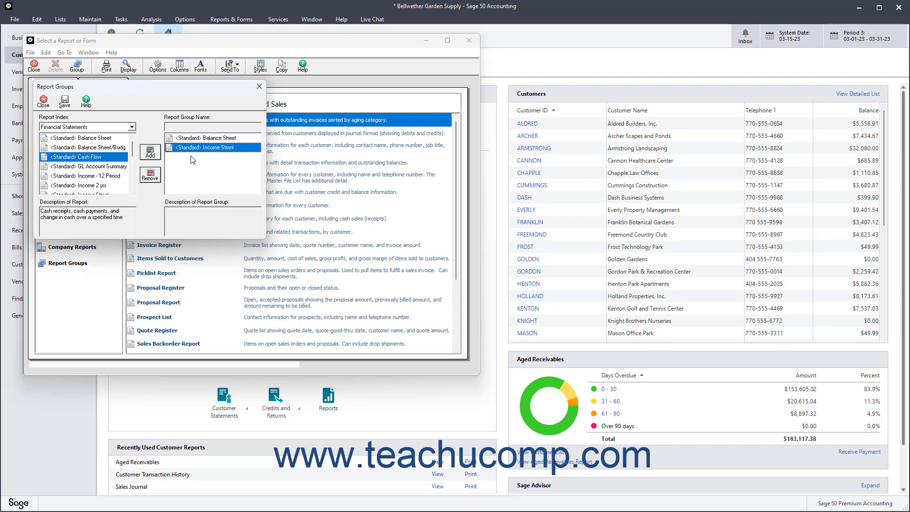
Save the group as 'Basic Financials', described 'Prints the Standard Balance Sheet and Income Statement.'.
{"action": "left_click", "coordinate": [65, 102]}
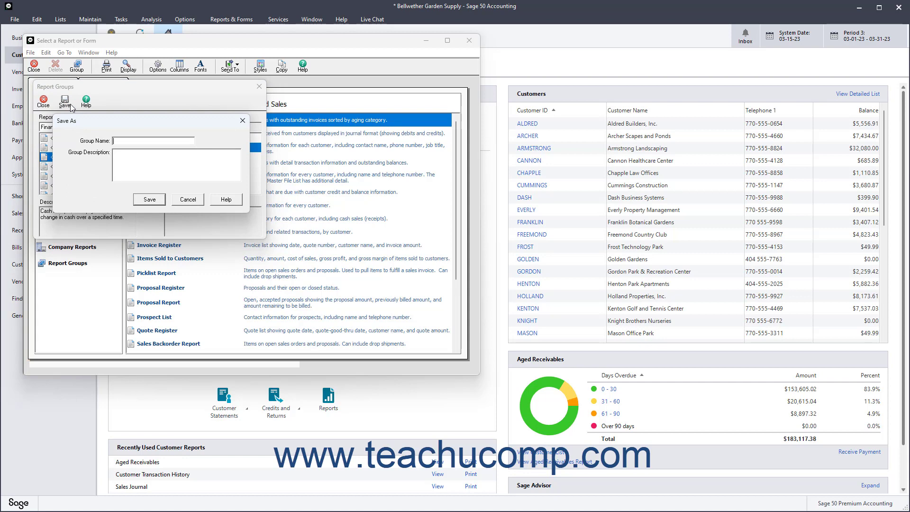
{"action": "type", "text": "Basic Financials"}
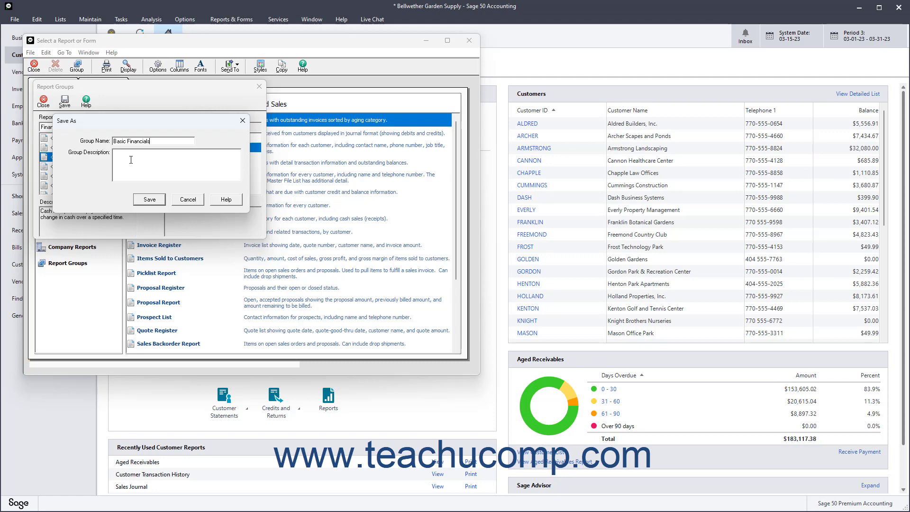
{"action": "type", "text": "Prints the Standard Balance Sheet and Income Statement."}
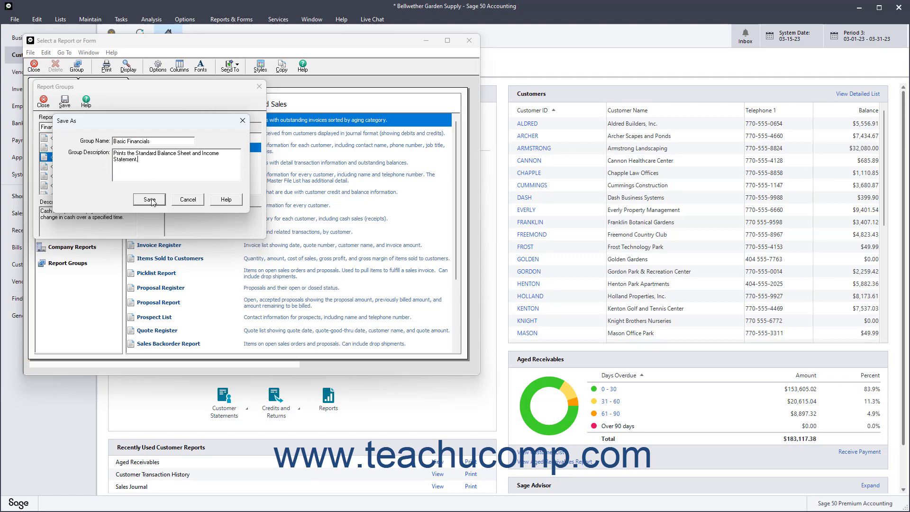
{"action": "left_click", "coordinate": [150, 200]}
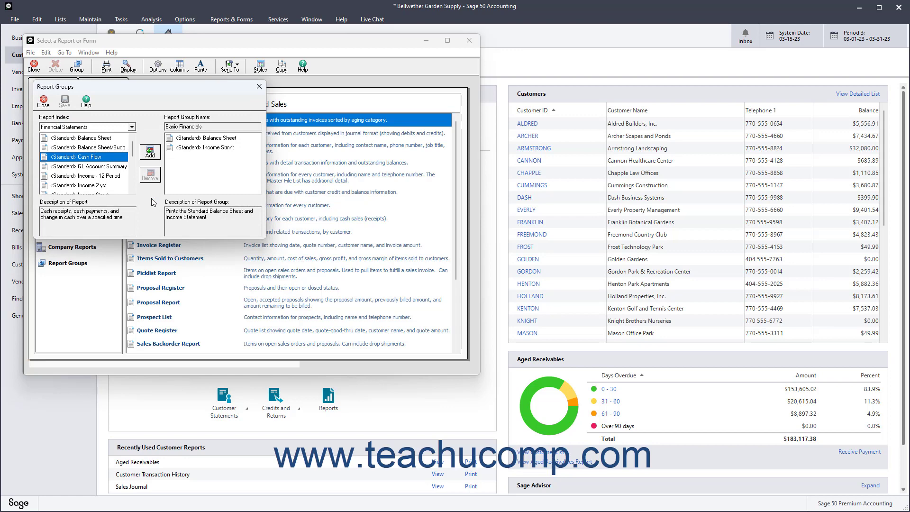
Close the group editor and display the Report Groups list showing Basic Financials.
{"action": "left_click", "coordinate": [44, 101]}
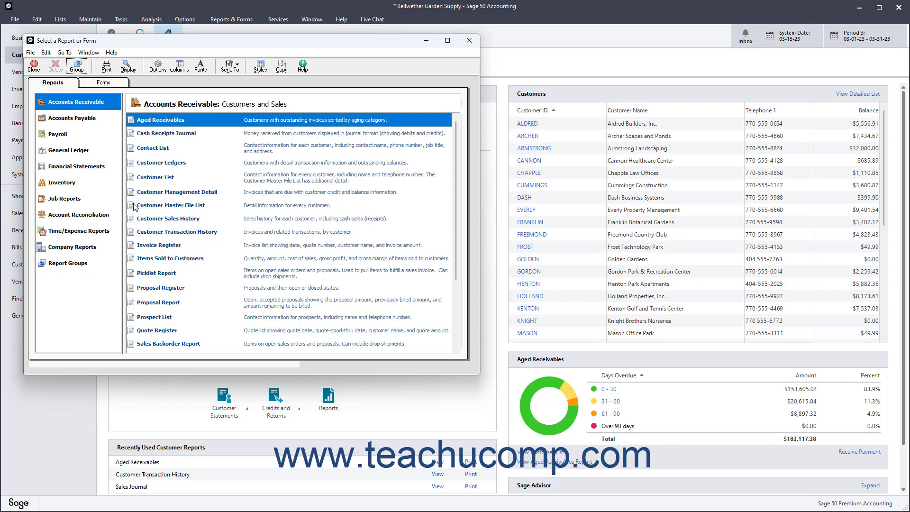
{"action": "left_click", "coordinate": [225, 20]}
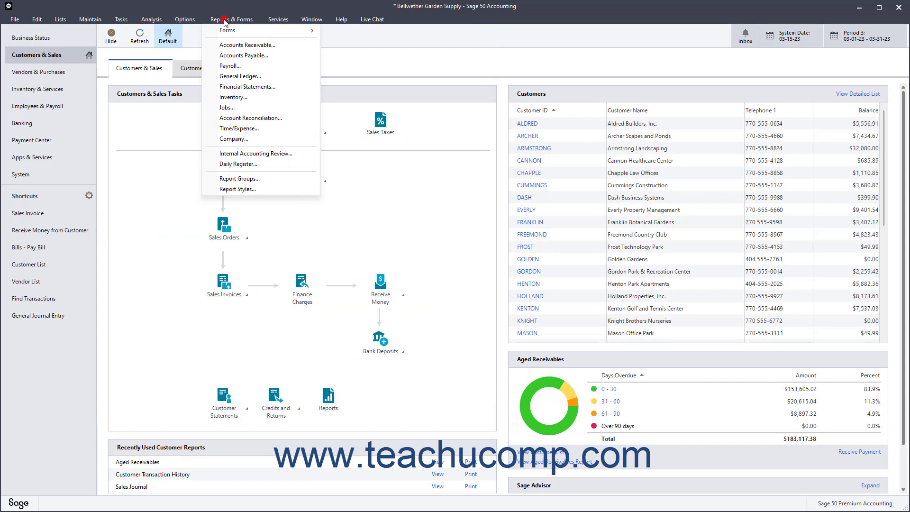
{"action": "left_click", "coordinate": [246, 180]}
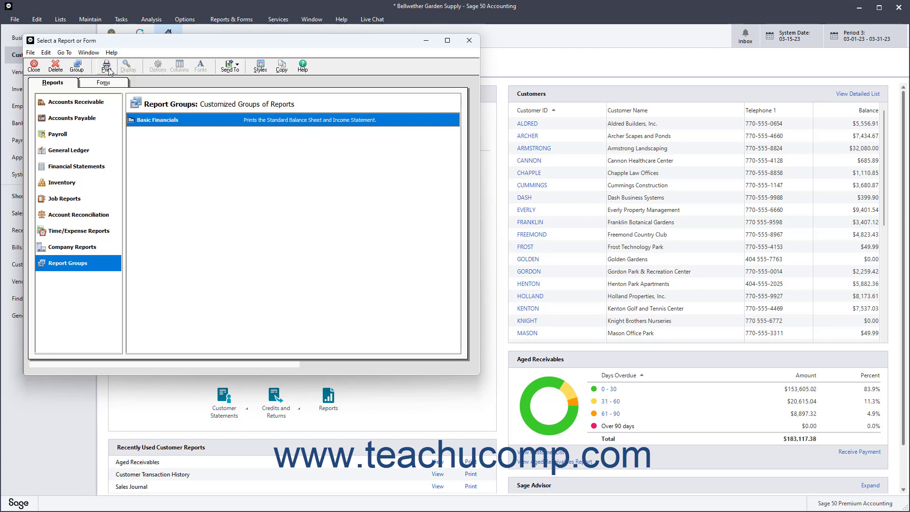
Check Basic Financials lists Balance Sheet and Income Stmnt, then close the report window.
{"action": "left_click", "coordinate": [132, 120]}
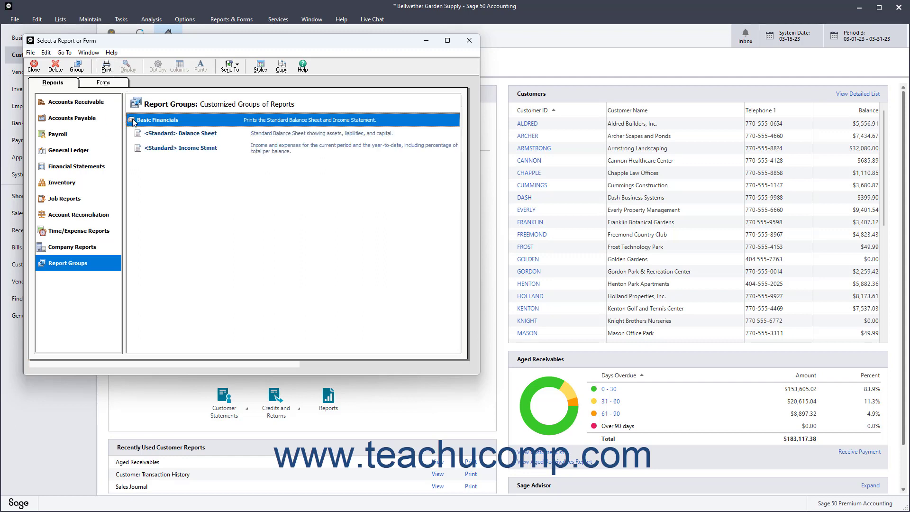
{"action": "left_click", "coordinate": [216, 135]}
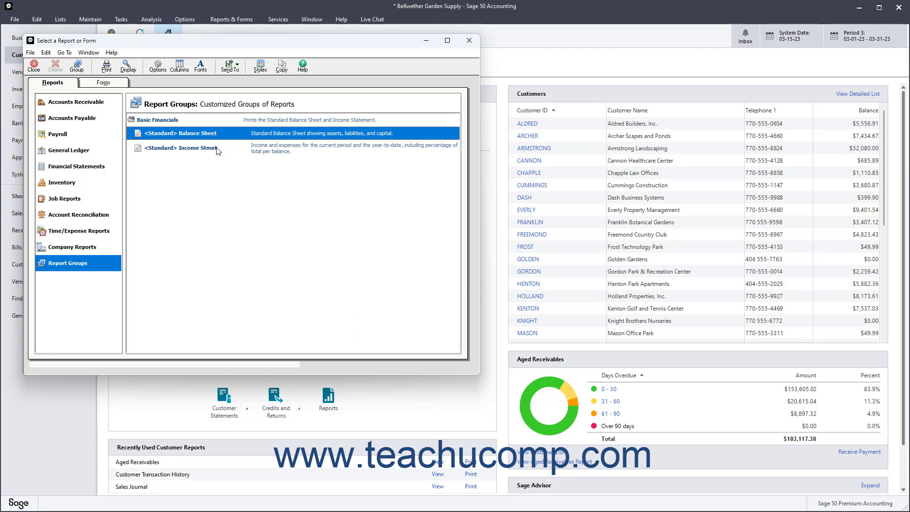
{"action": "left_click", "coordinate": [217, 150]}
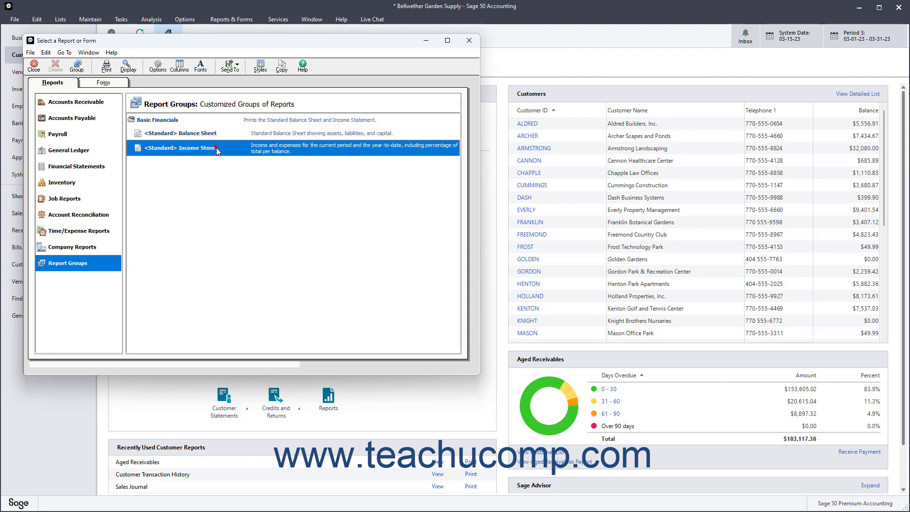
{"action": "left_click", "coordinate": [132, 121]}
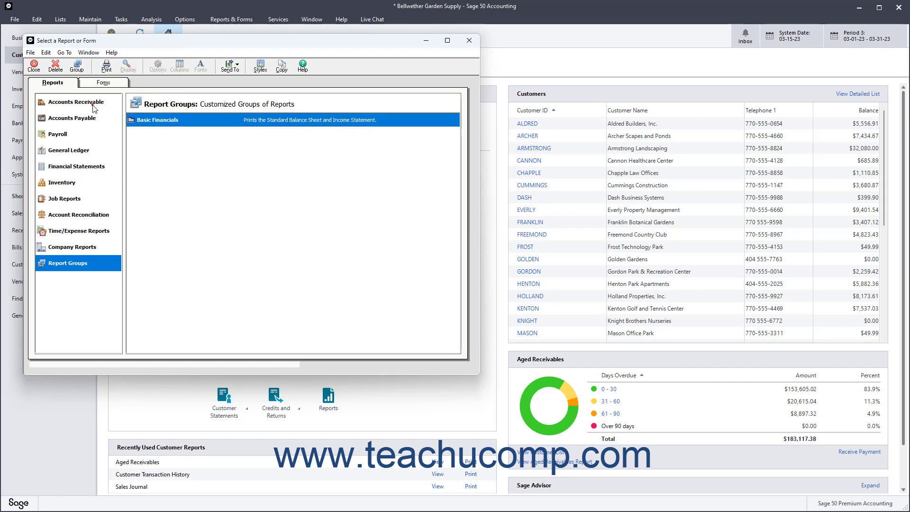
{"action": "left_click", "coordinate": [76, 102]}
{"action": "left_click", "coordinate": [33, 66]}
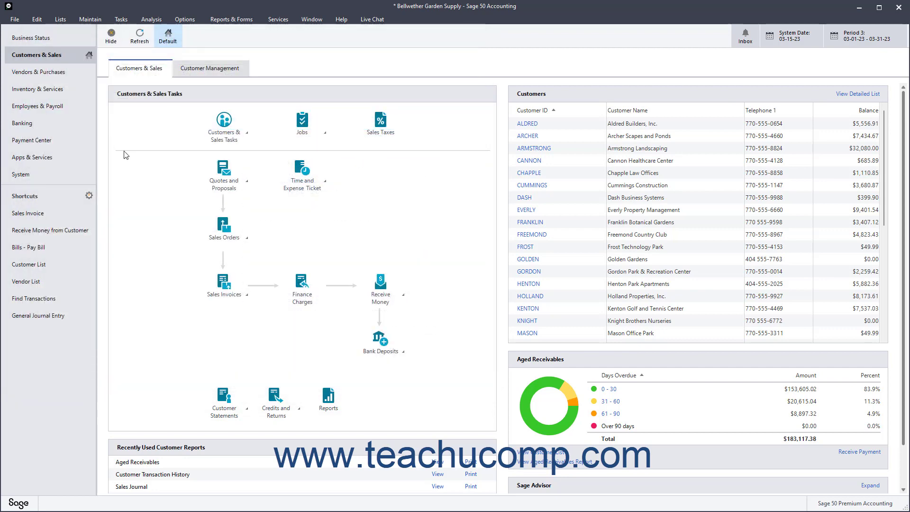